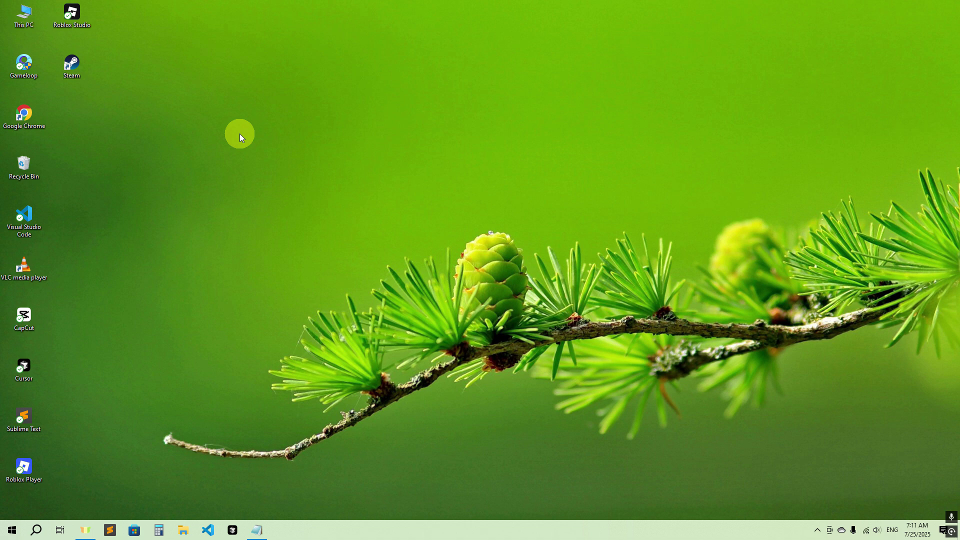
Create a new text document on the desktop named index.html, which becomes index.html.txt
right_click(239, 133)
click(275, 161)
right_click(246, 96)
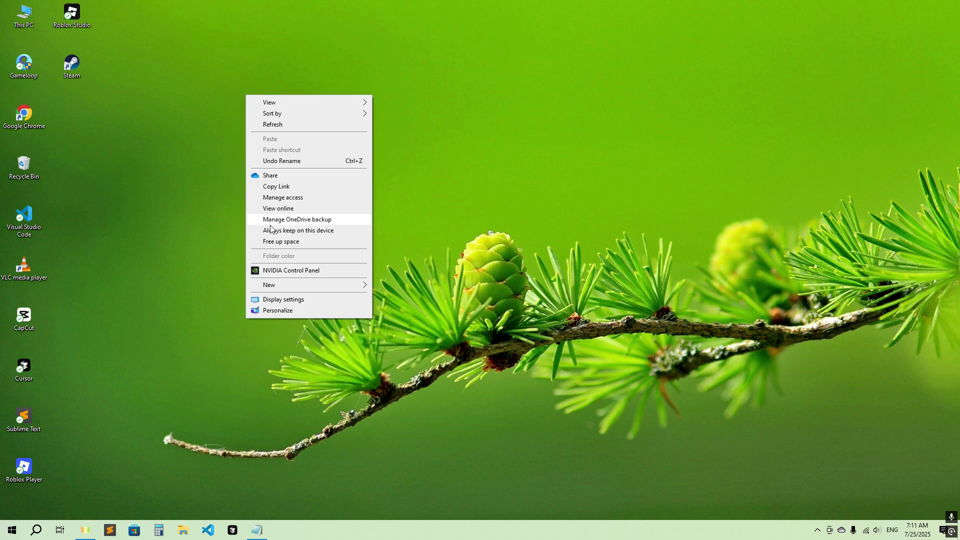
mouse_move(279, 287)
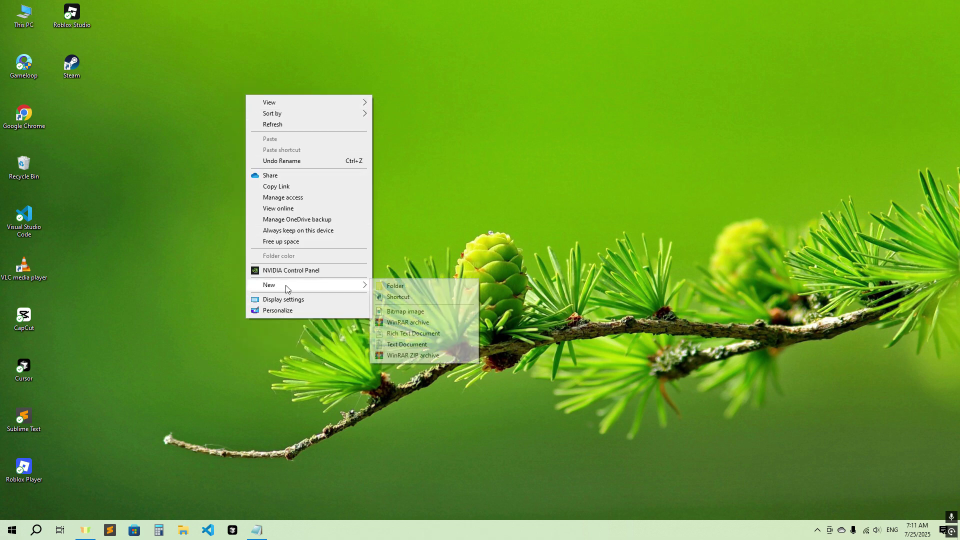
click(405, 345)
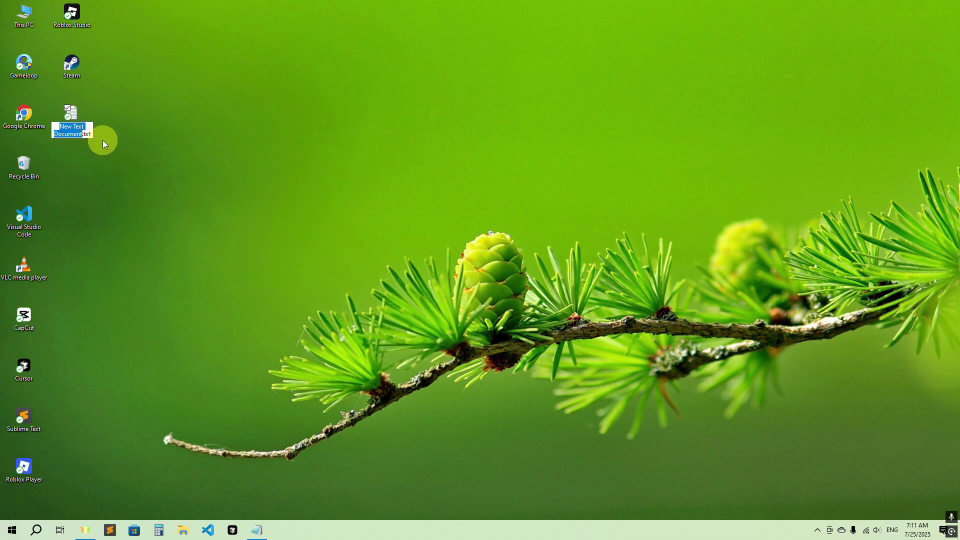
text(index)
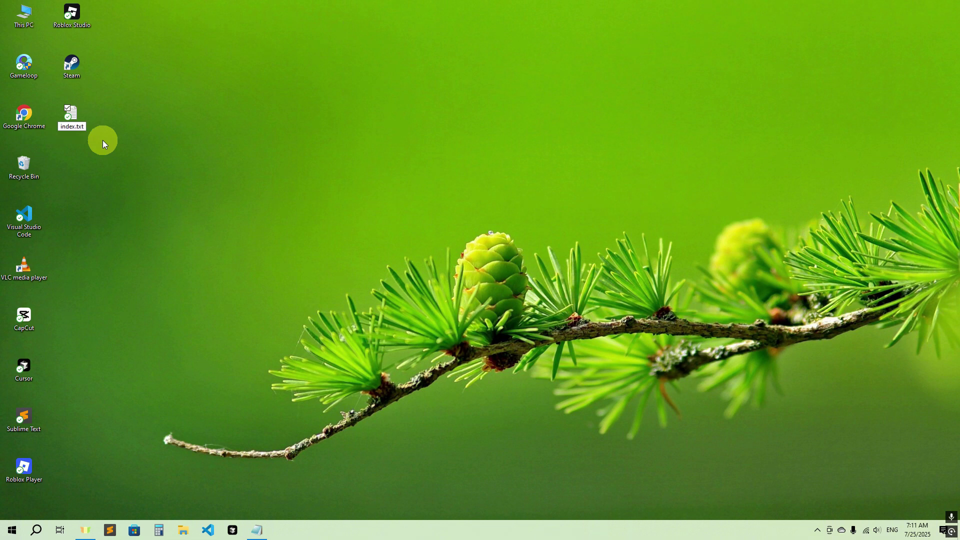
text(.html)
key(Return)
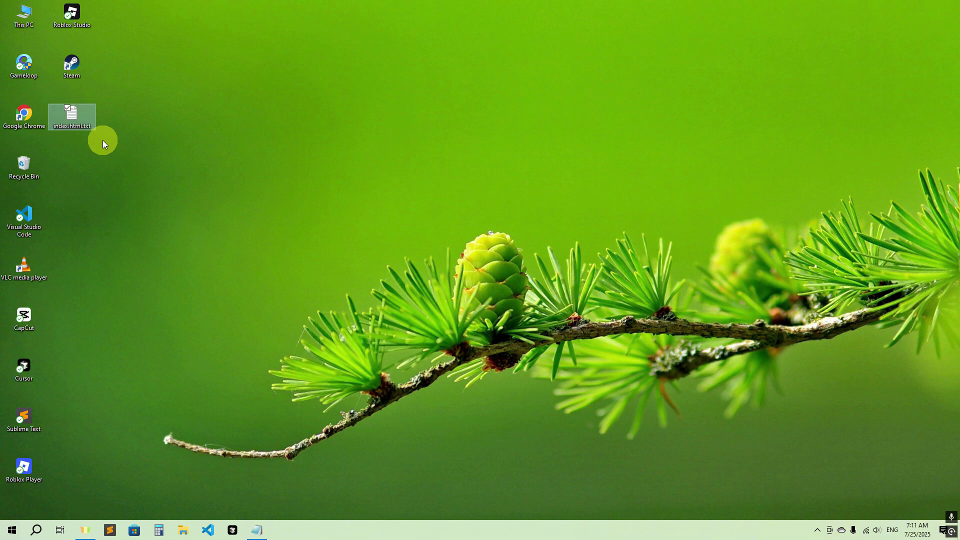
click(106, 147)
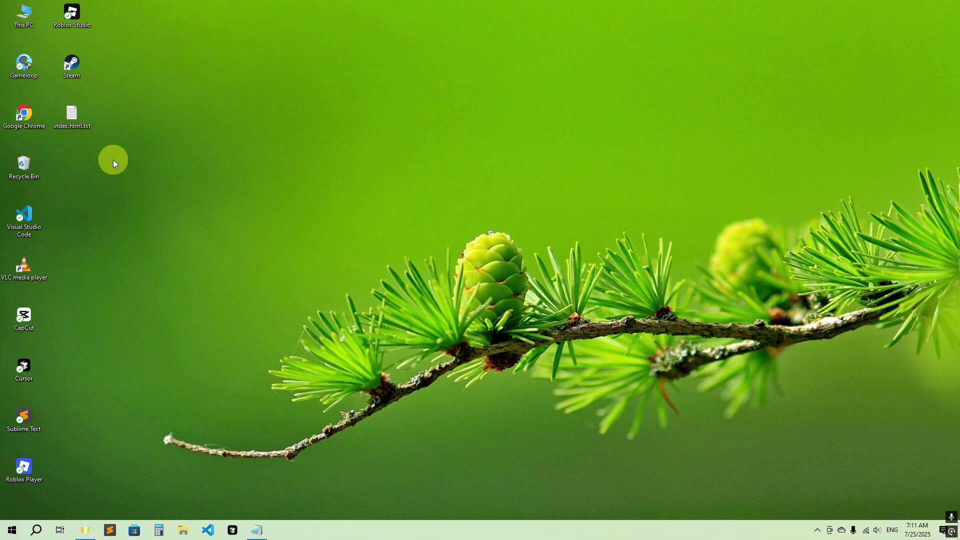
double_click(78, 125)
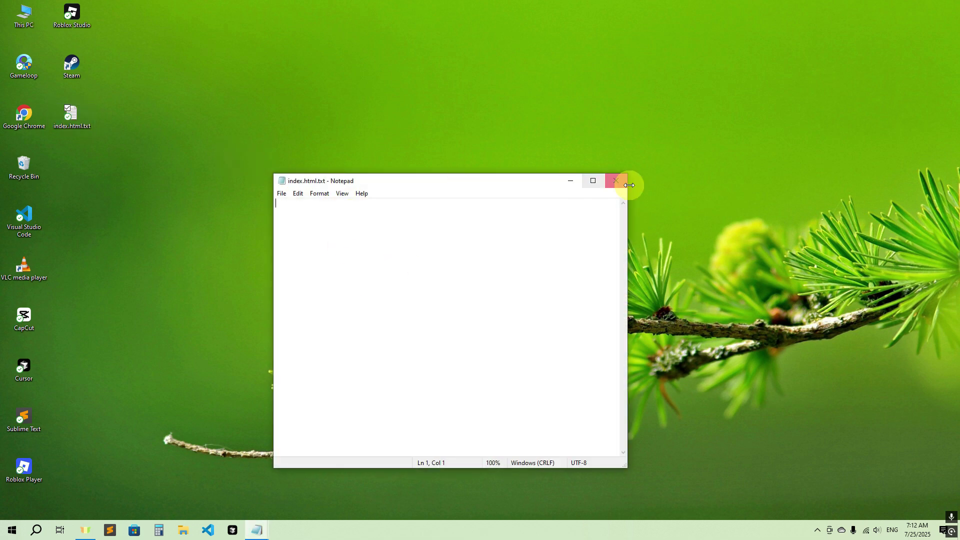
click(616, 180)
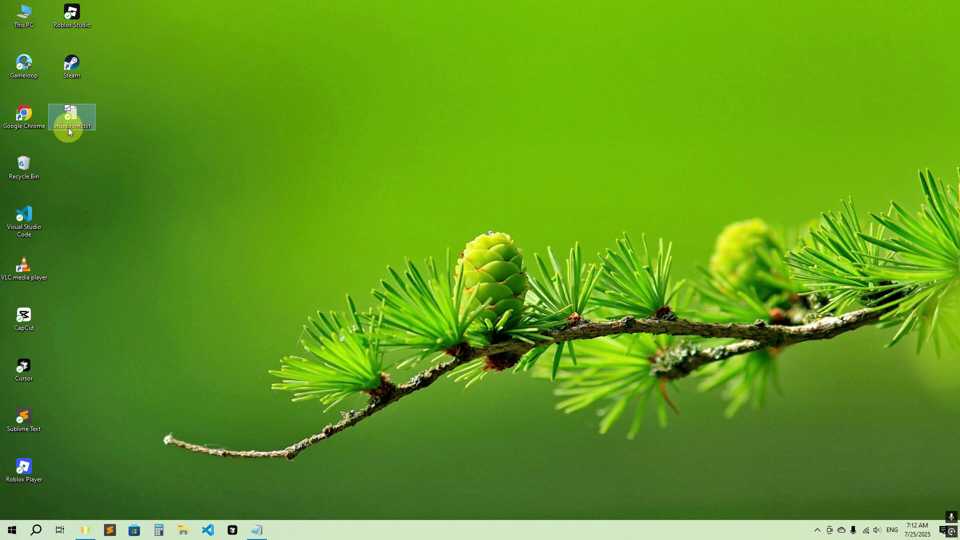
mouse_move(67, 127)
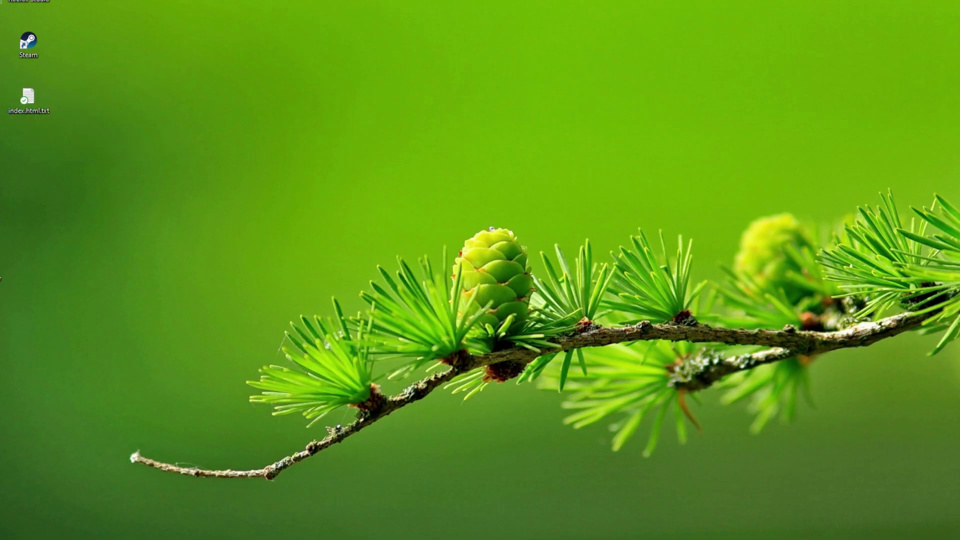
Uncheck File name extensions on File Explorer's View tab
key(super+e)
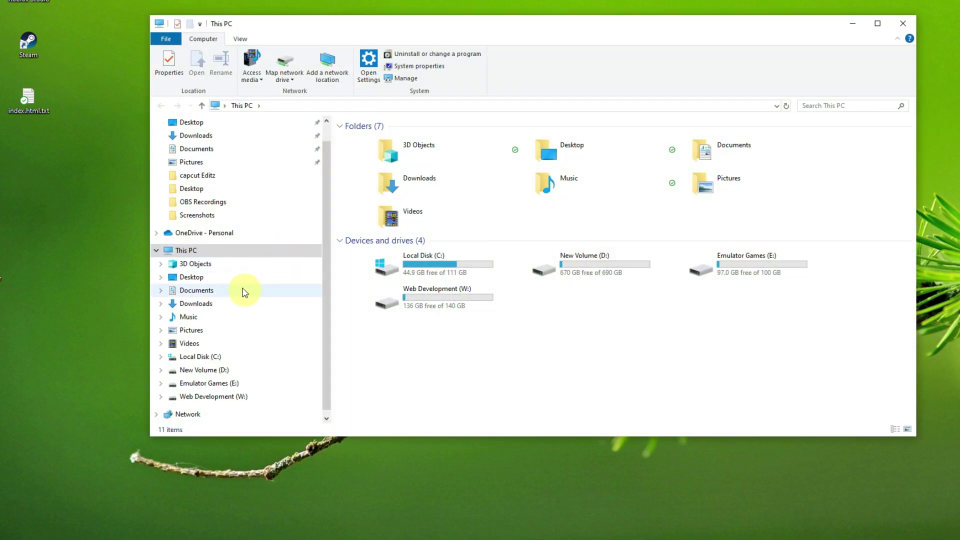
click(239, 38)
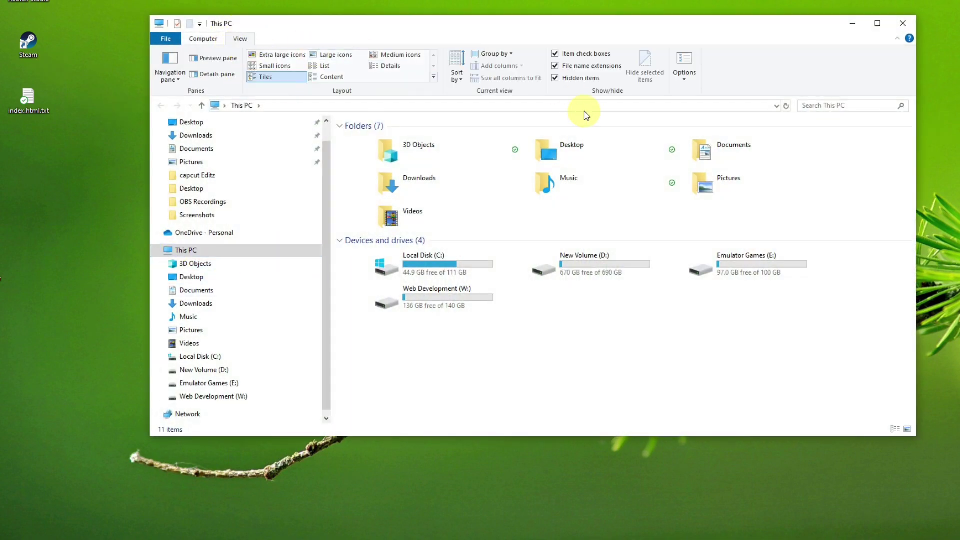
click(555, 67)
Close File Explorer and delete the index.html file from the desktop
click(853, 23)
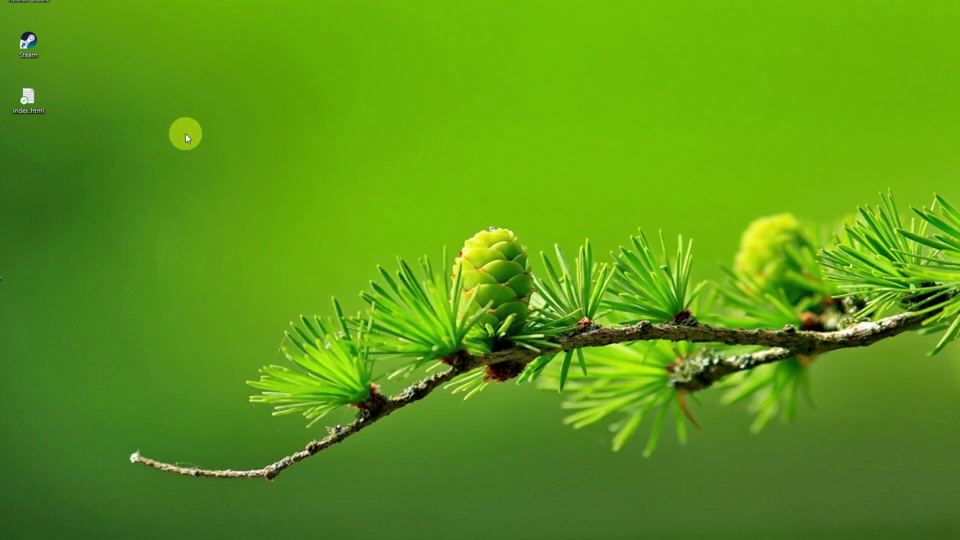
click(34, 112)
right_click(50, 114)
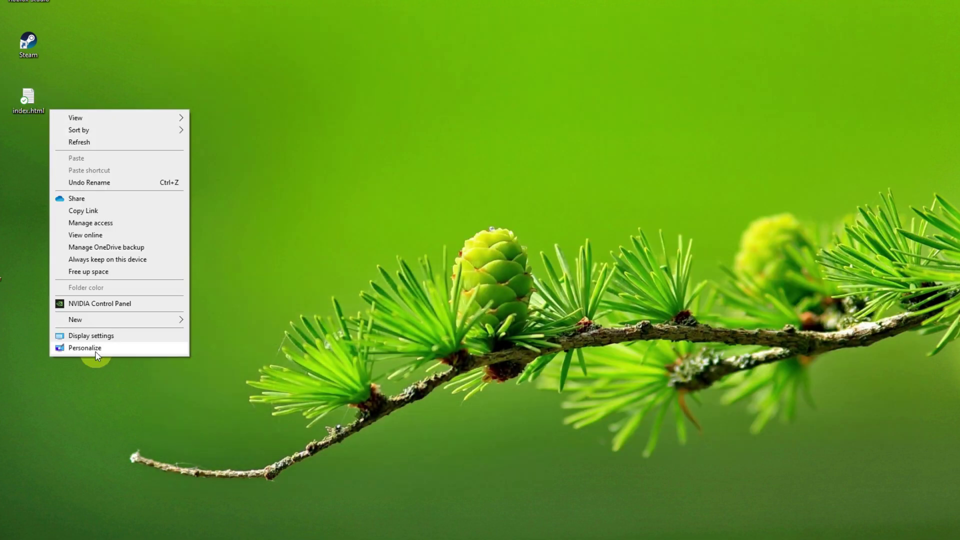
click(28, 105)
right_click(29, 102)
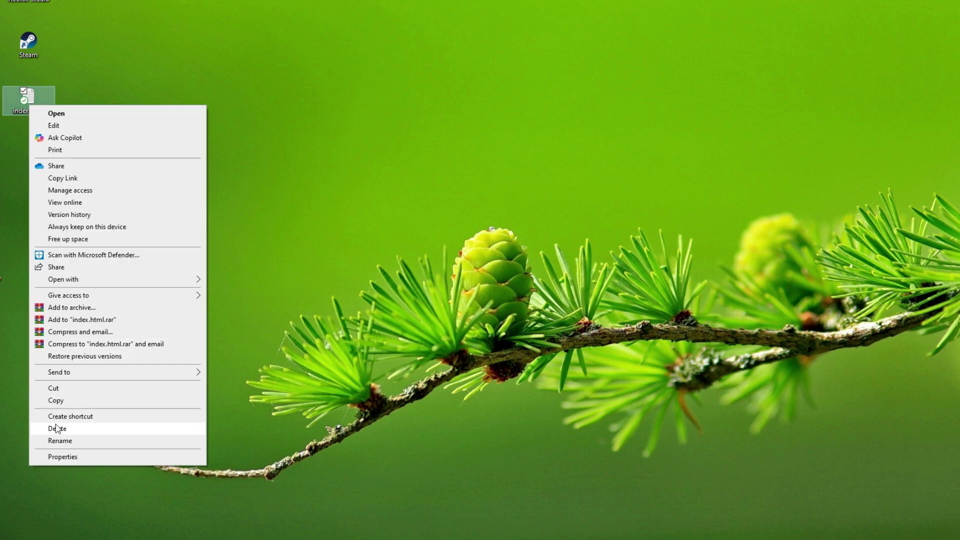
click(54, 427)
Create a fresh desktop text document named index.html
right_click(193, 129)
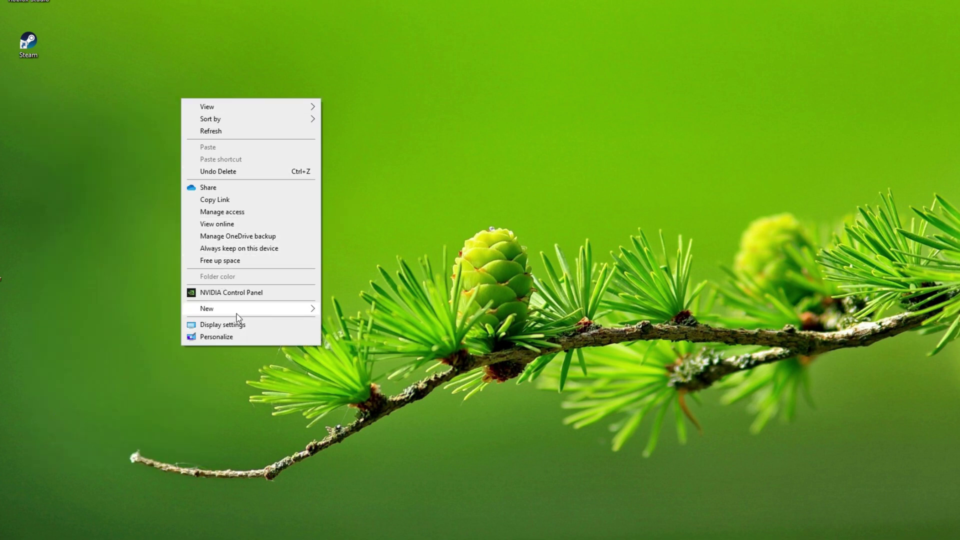
mouse_move(240, 308)
click(354, 375)
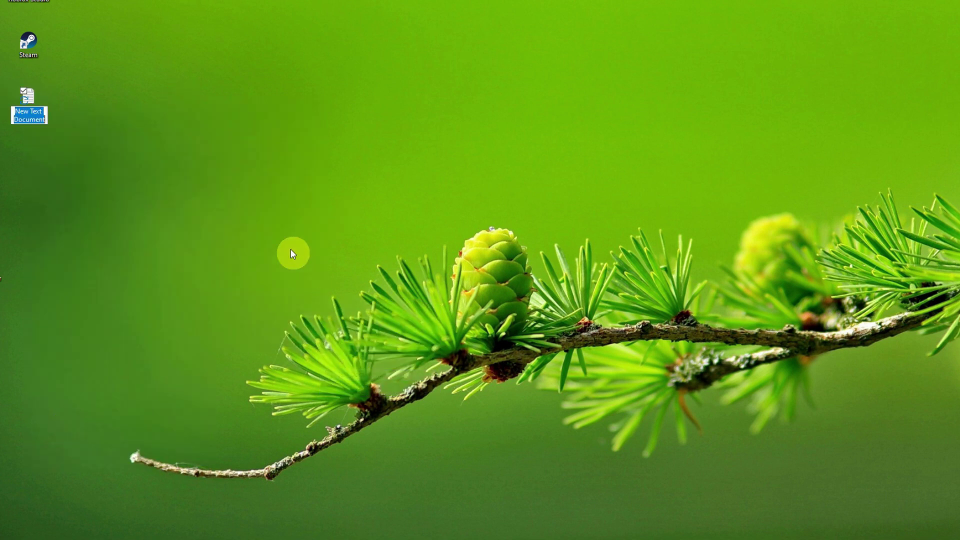
text(index.htm)
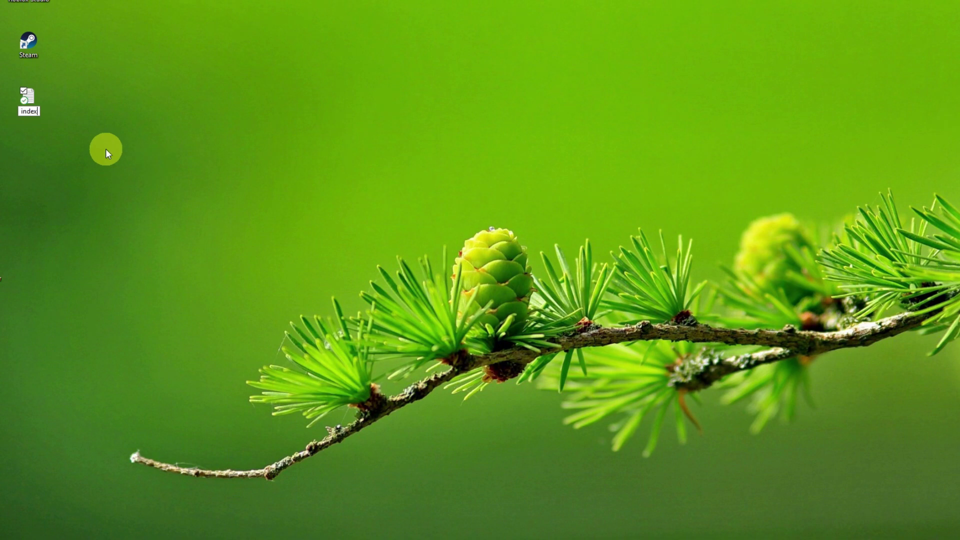
text(l)
key(Return)
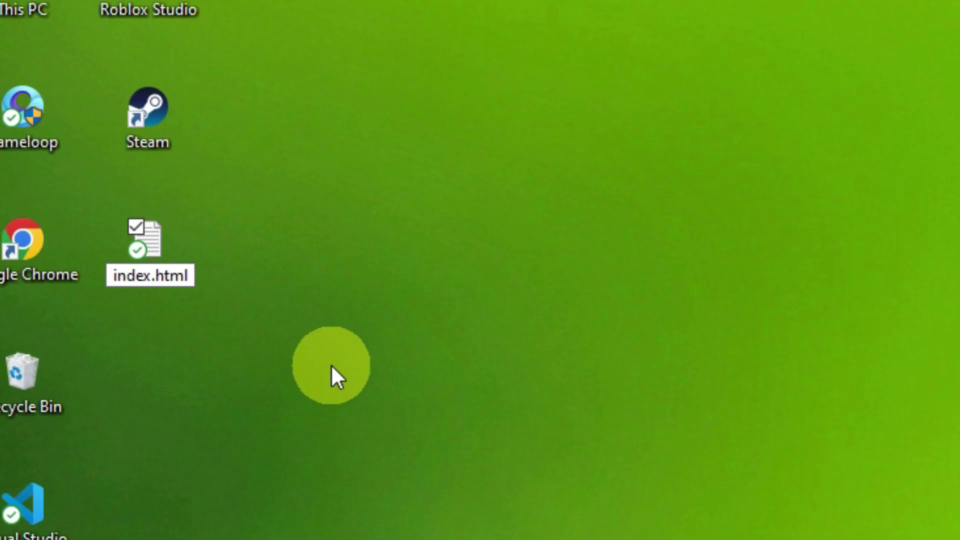
click(141, 381)
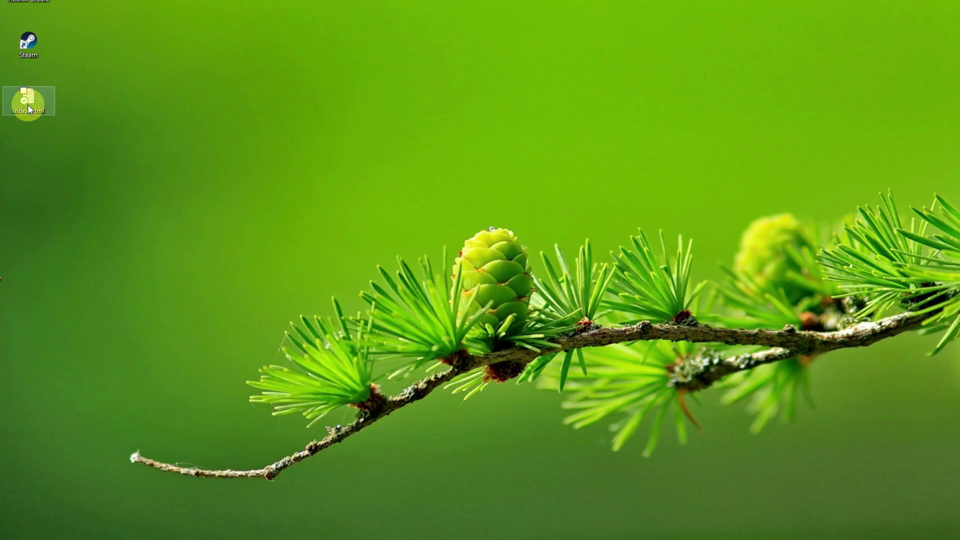
mouse_move(43, 113)
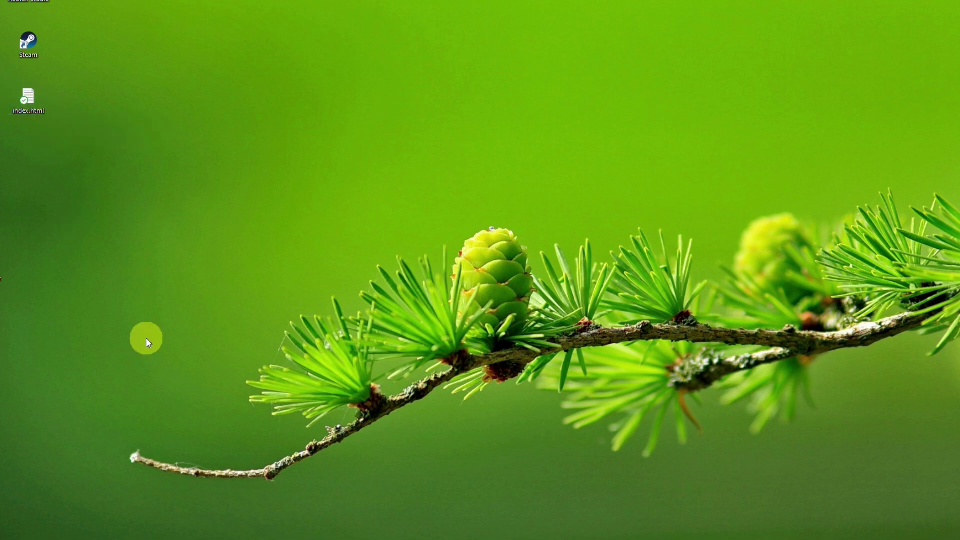
key(super+e)
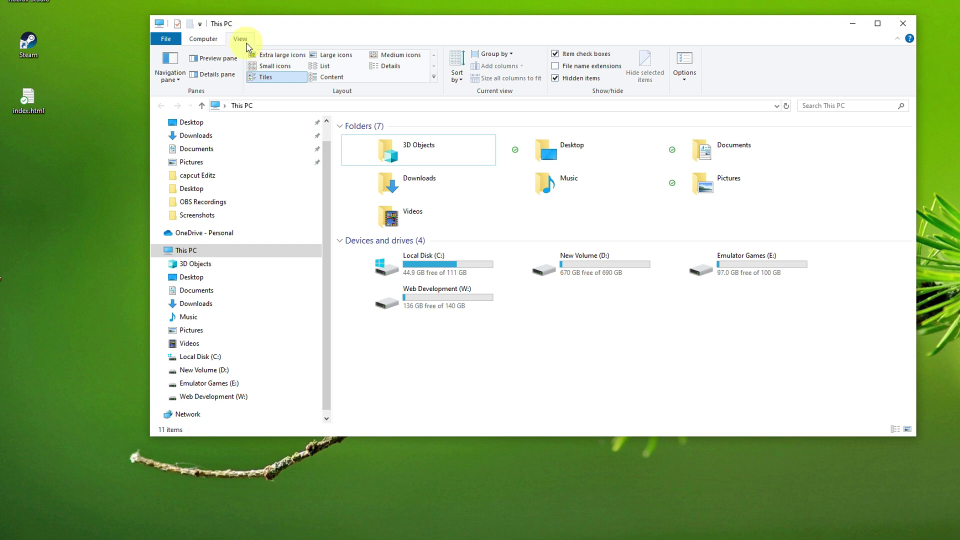
Re-enable File name extensions so the desktop file reads index.html.txt
click(560, 66)
click(902, 23)
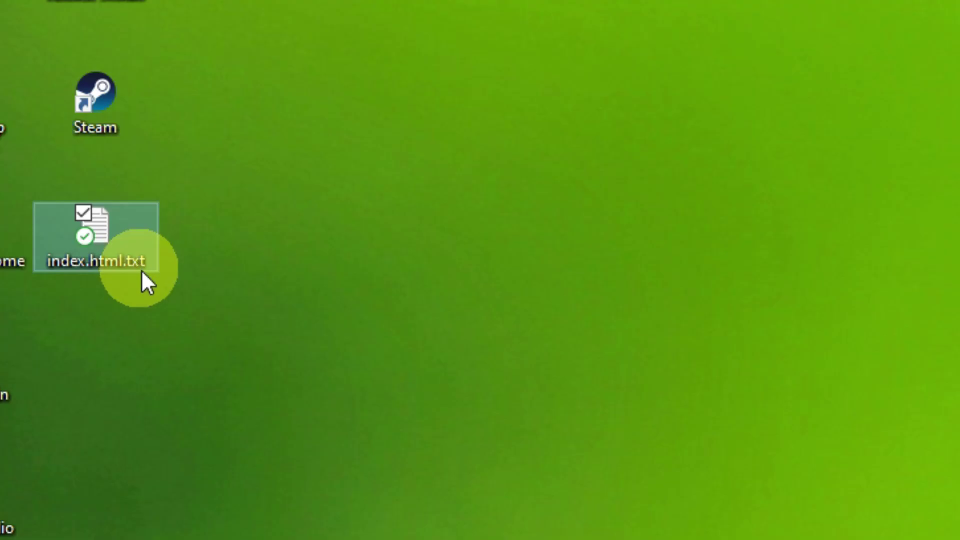
click(48, 112)
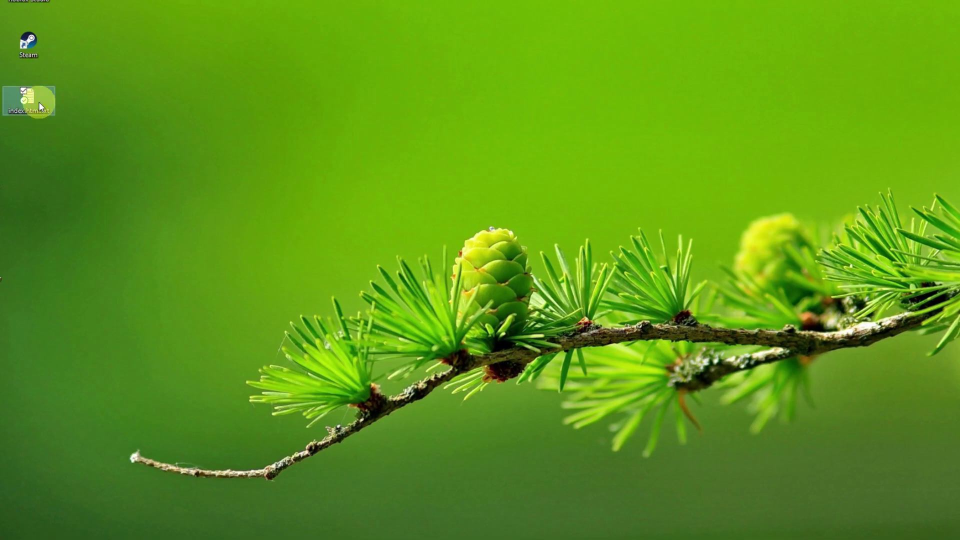
right_click(120, 239)
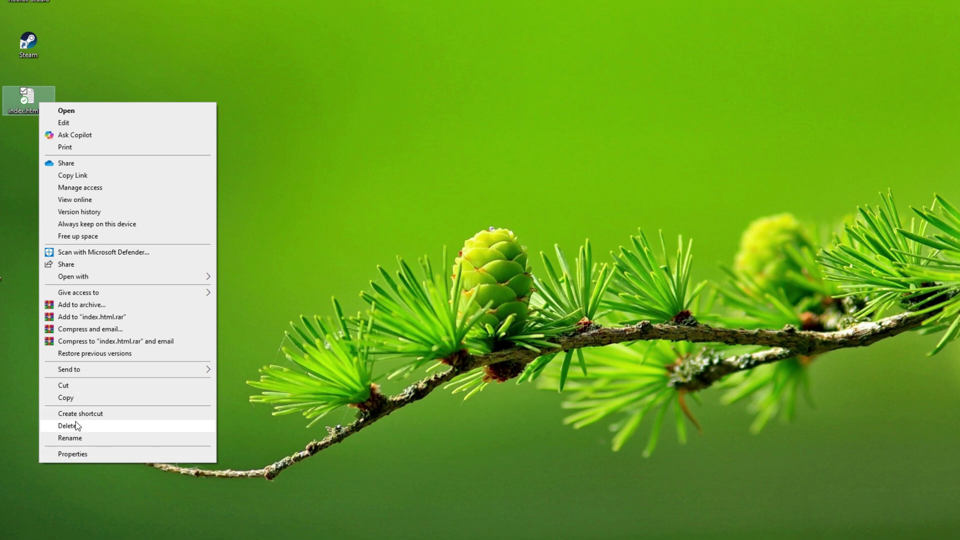
click(22, 158)
click(113, 215)
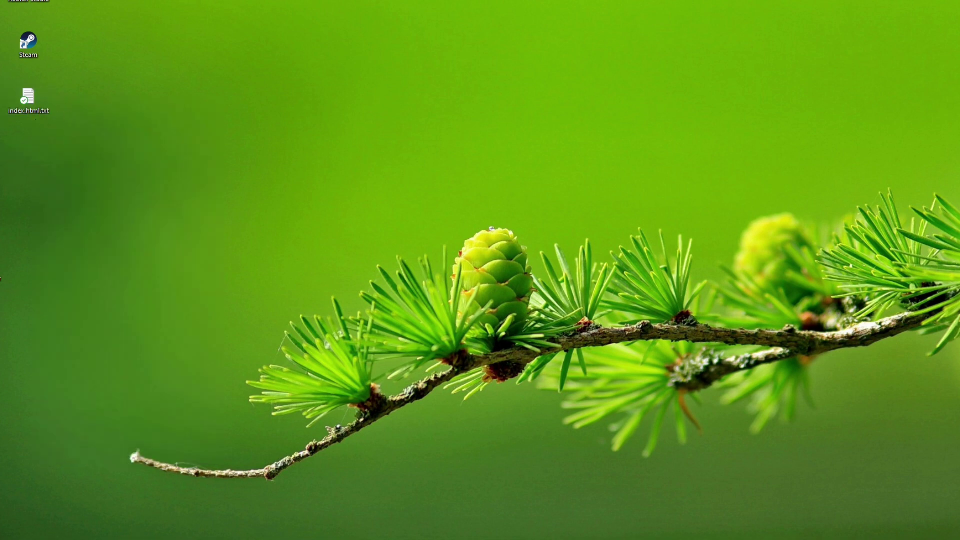
key(super+e)
Toggle File name extensions off and back on, then close both Explorer windows
click(260, 38)
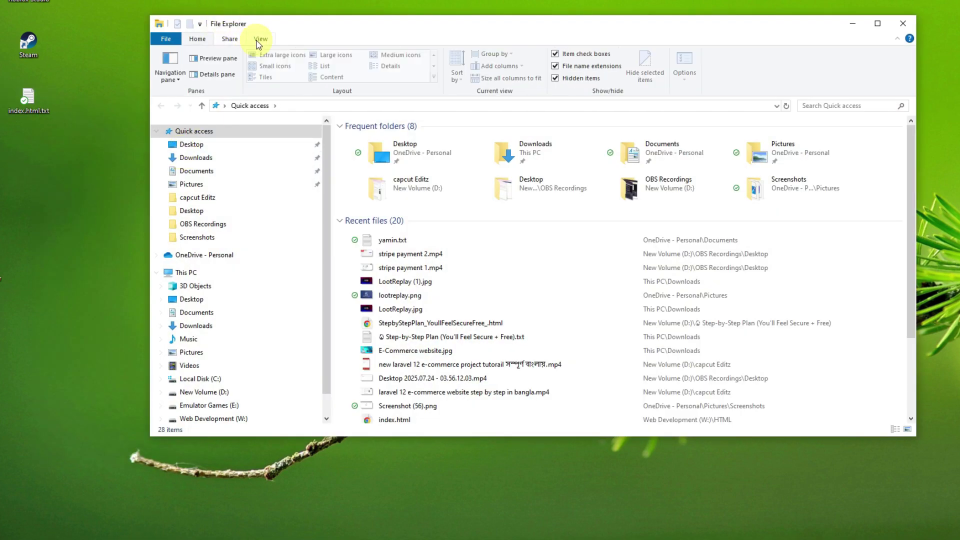
key(super+e)
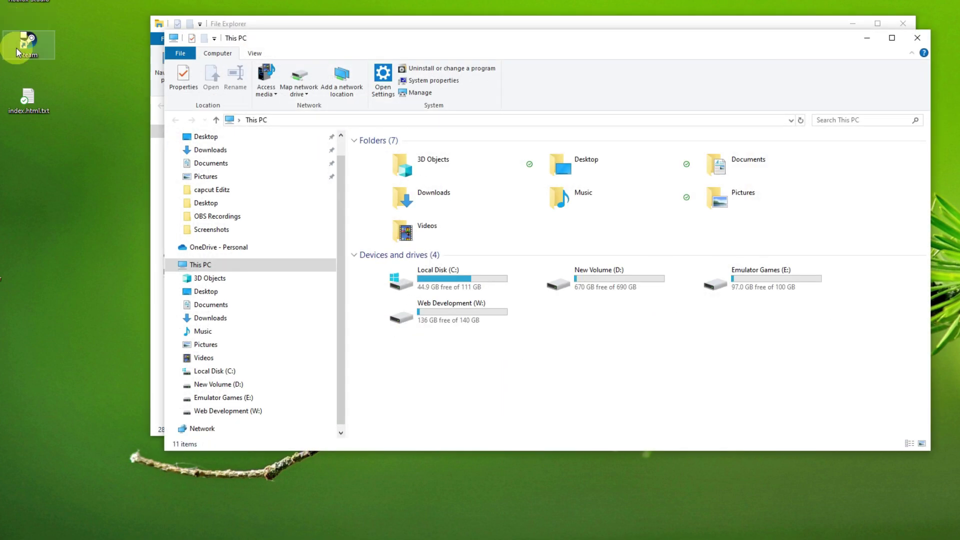
click(254, 53)
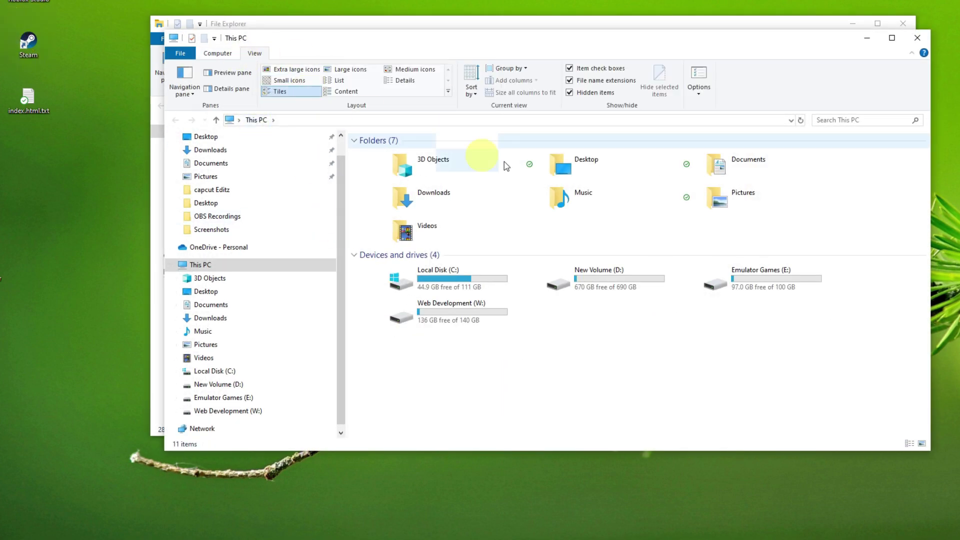
click(570, 82)
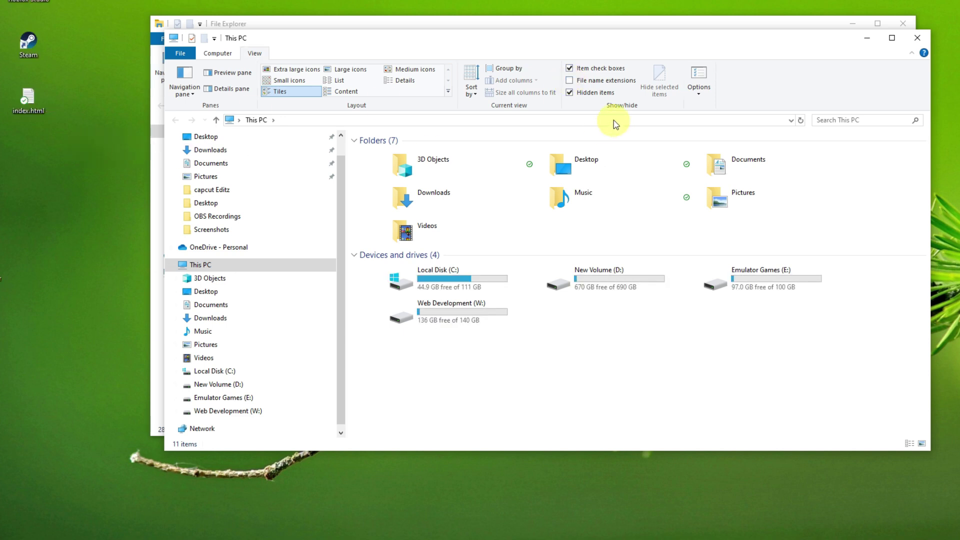
click(35, 111)
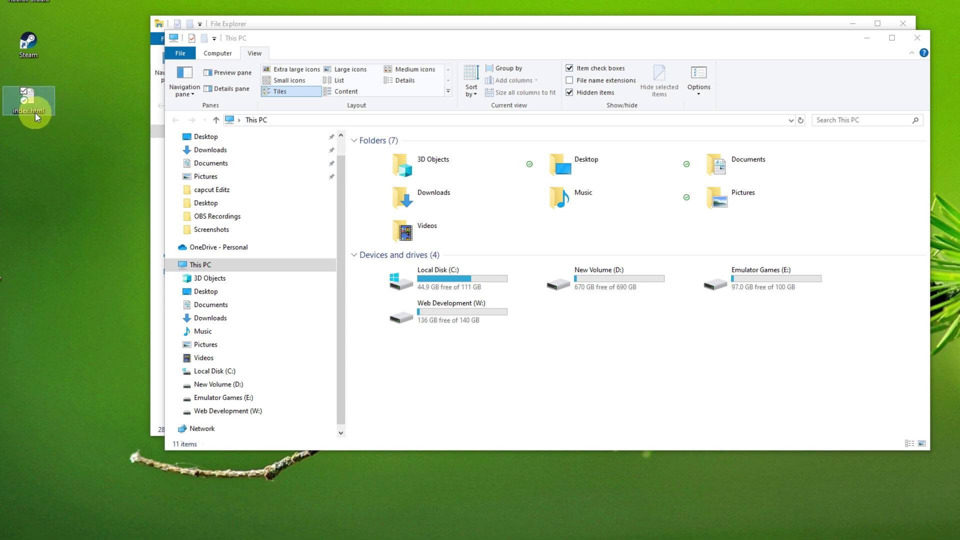
click(579, 84)
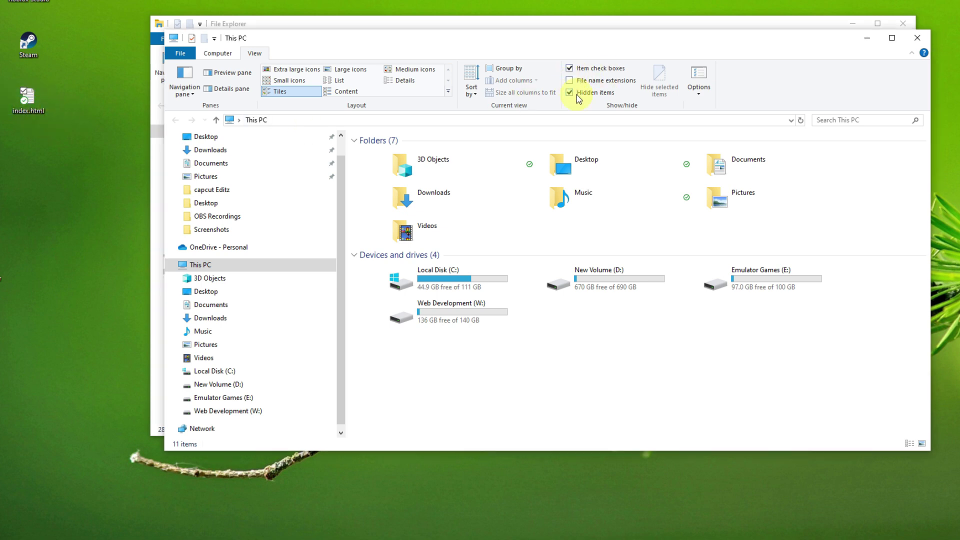
click(916, 37)
click(902, 24)
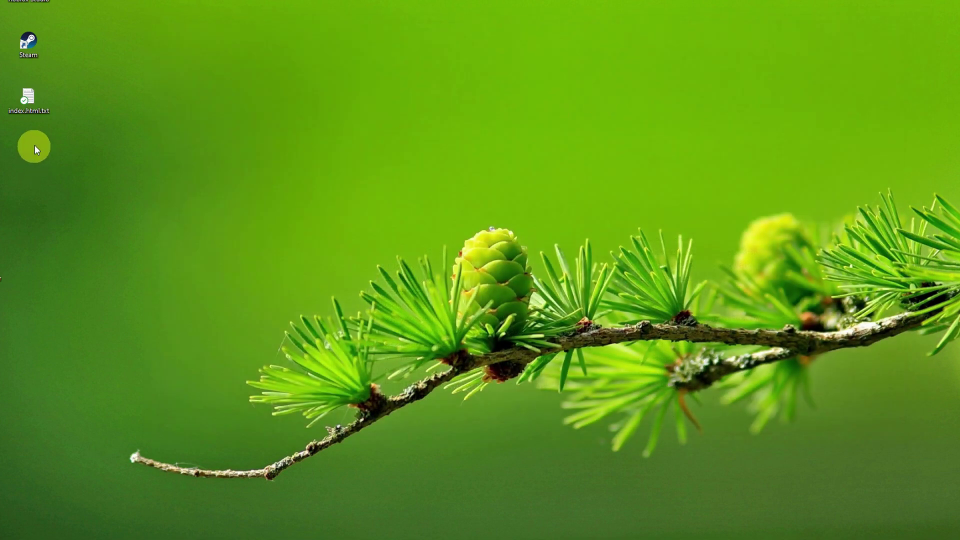
Rename index.html.txt to index.html and accept the extension-change warning
click(37, 113)
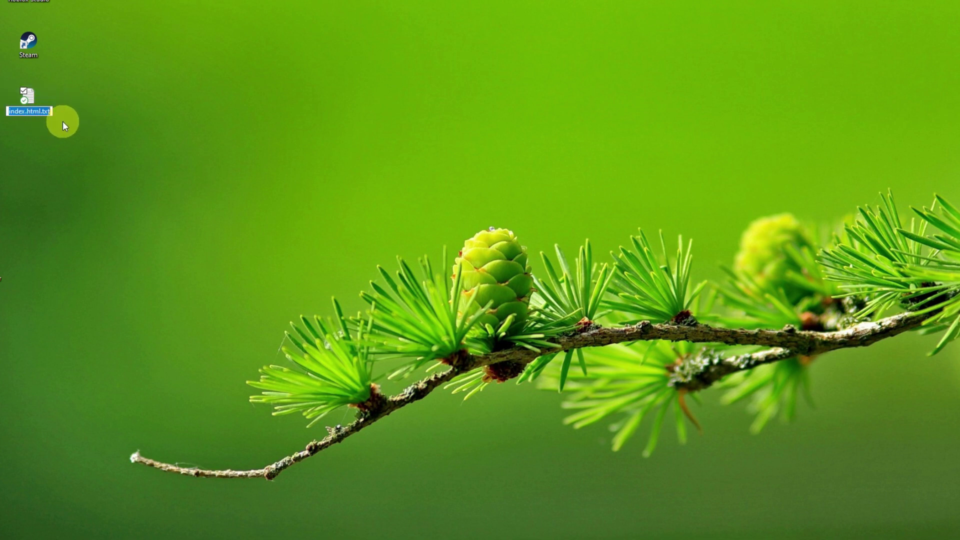
text(index.html)
key(Return)
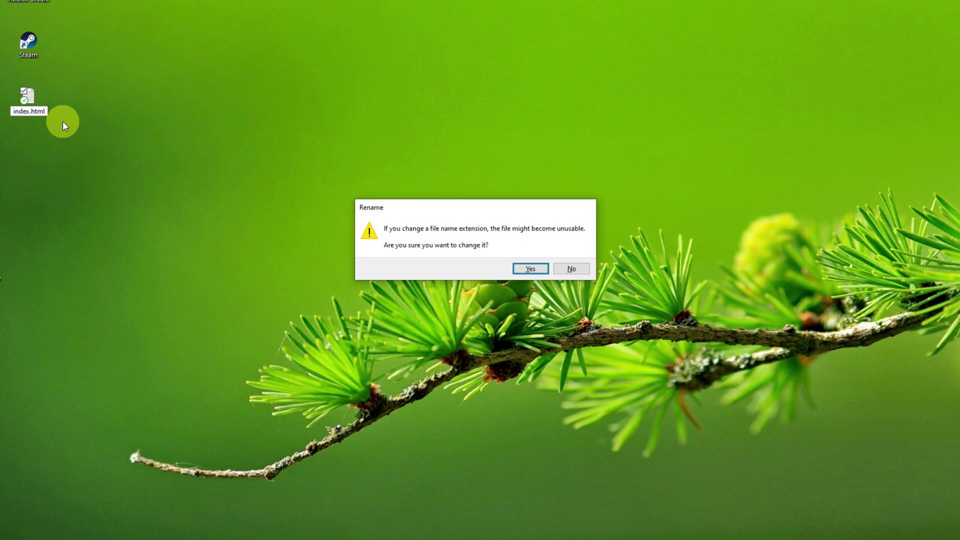
key(Return)
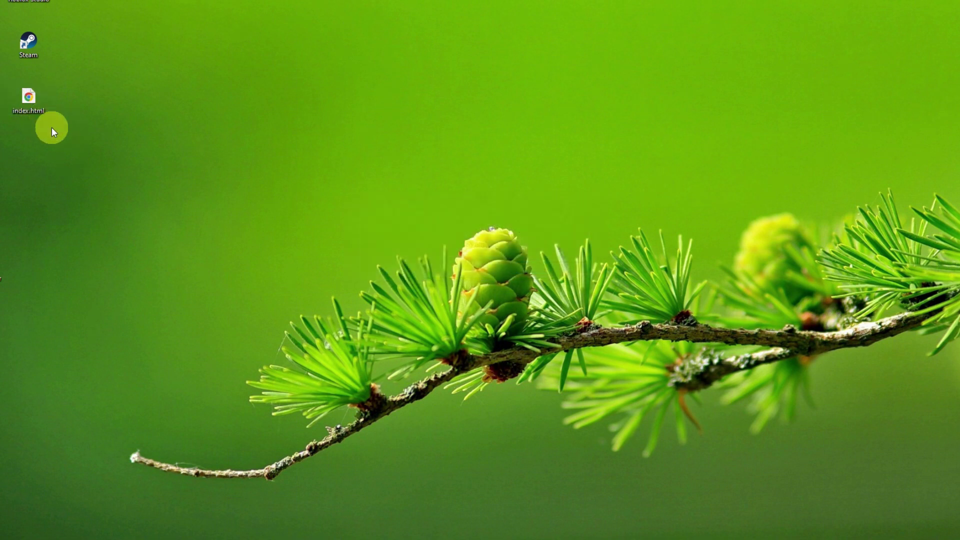
Open index.html in Chrome, see the blank page, and close it
click(23, 114)
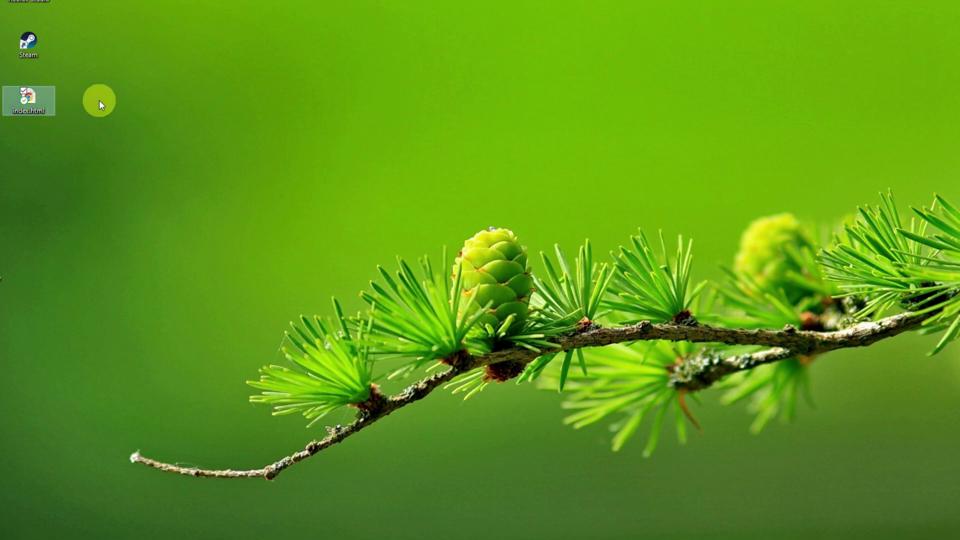
double_click(38, 107)
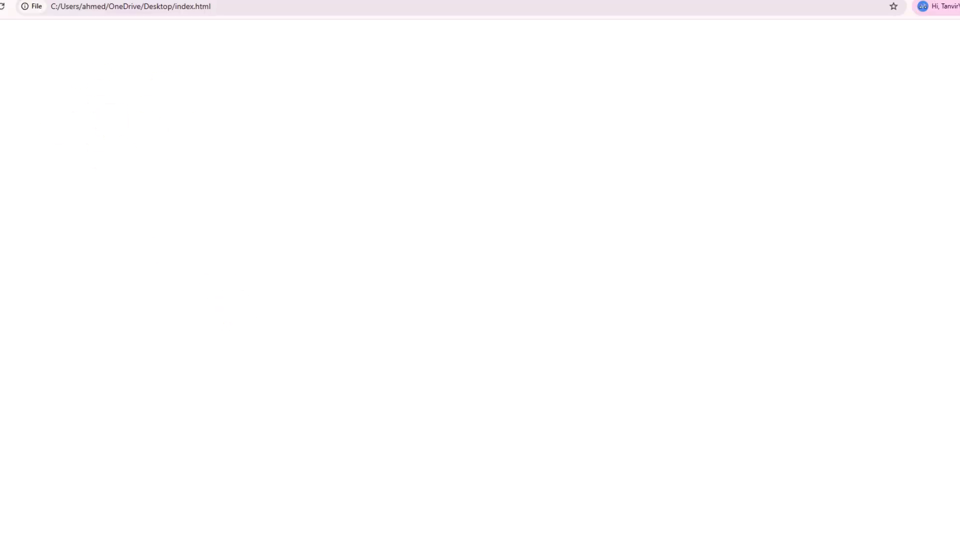
key(alt+F4)
Make Sublime Text the always-used app for index.html and open the file in it
right_click(37, 102)
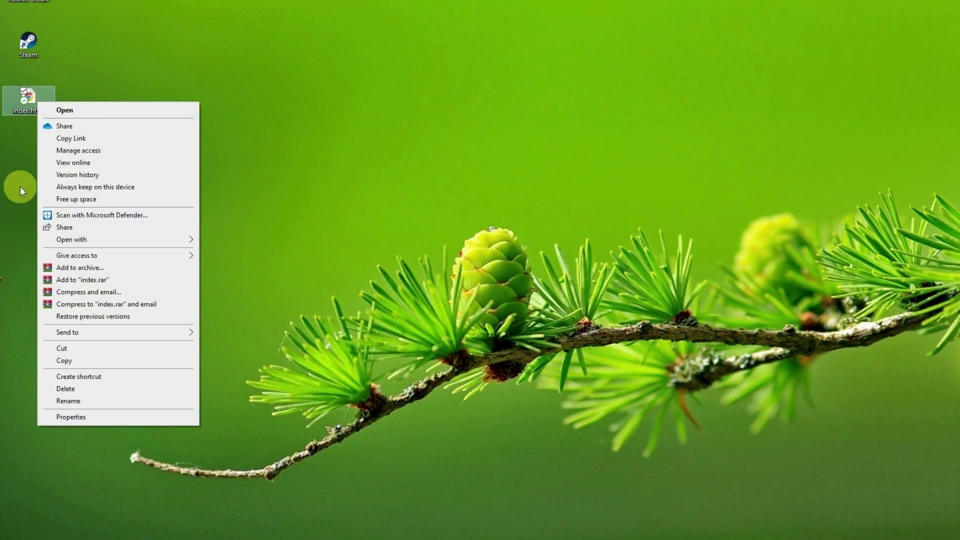
right_click(33, 105)
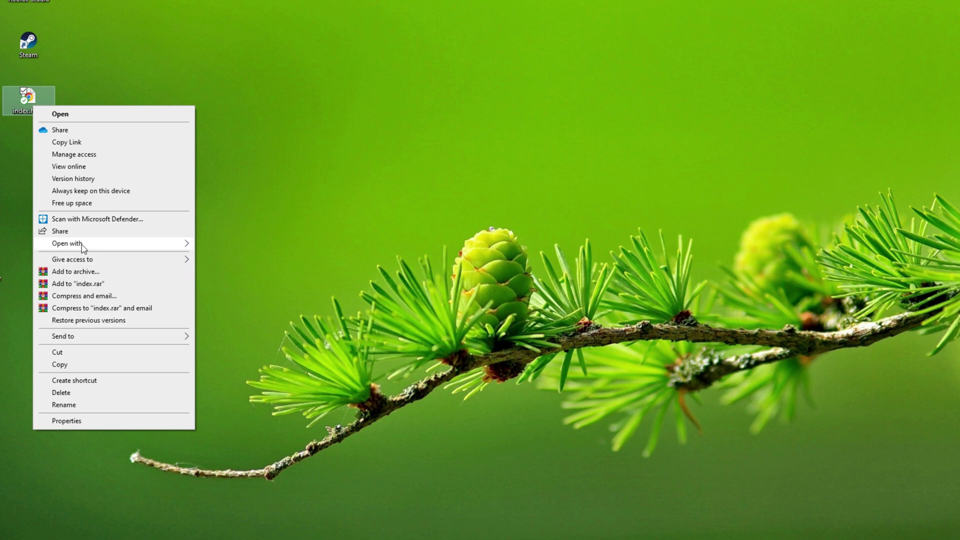
mouse_move(82, 245)
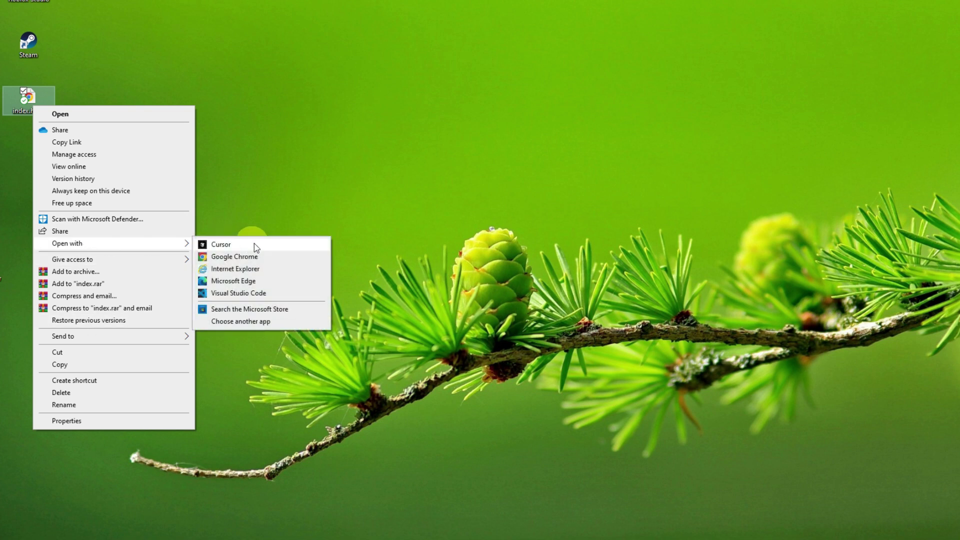
click(227, 321)
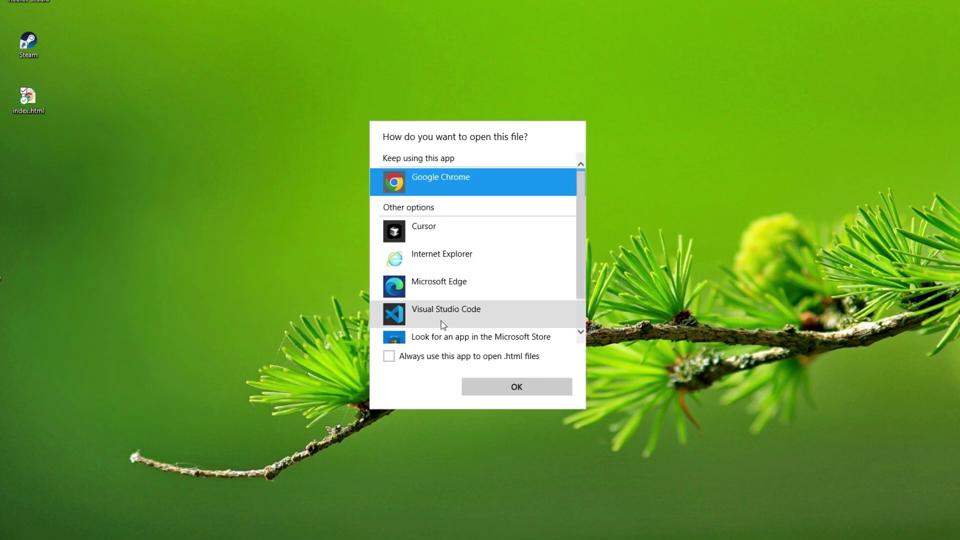
scroll(442, 324, down, 2)
click(414, 326)
scroll(451, 308, down, 3)
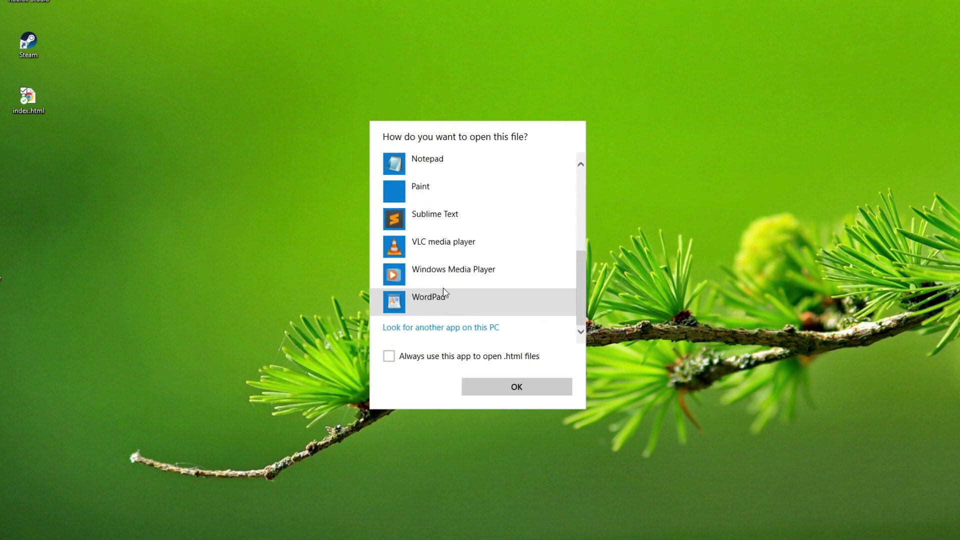
click(440, 220)
click(388, 356)
click(512, 388)
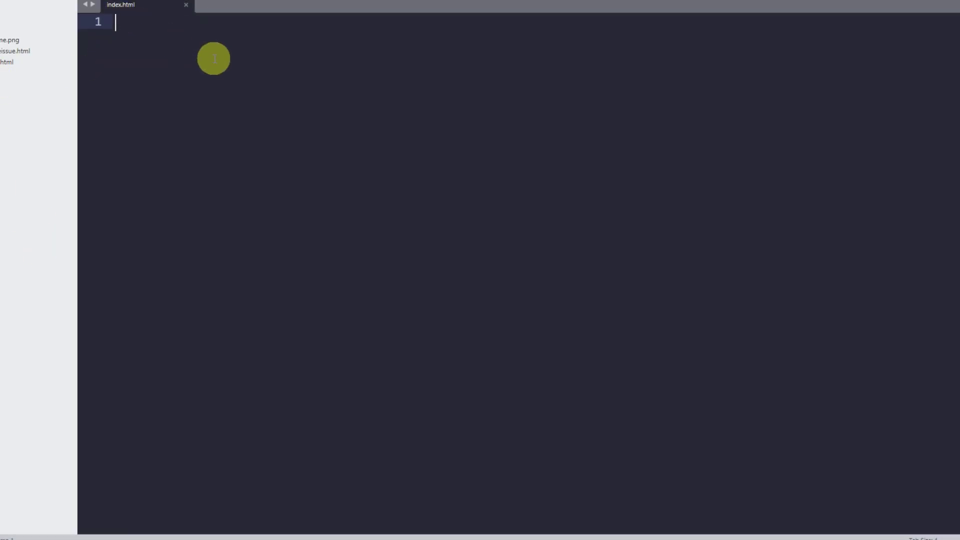
Write 'this is index now I can open my html file' in index.html and save
text(this is index now I can open my html file)
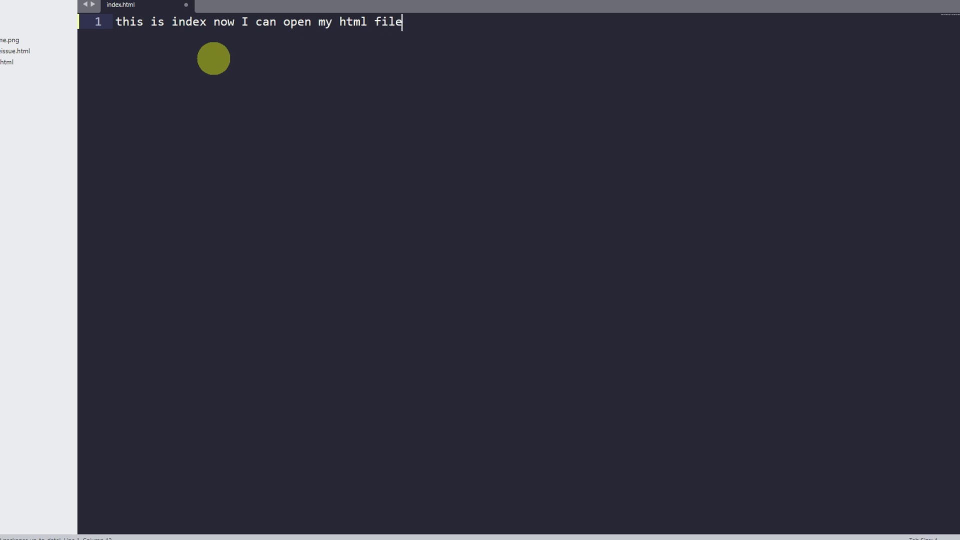
key(ctrl+s)
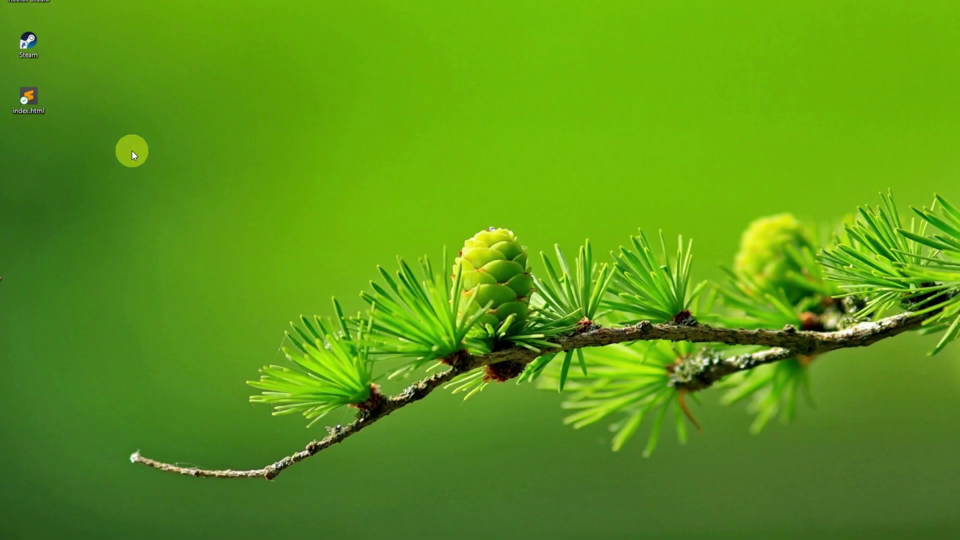
Open index.html in Google Chrome and zoom in to read the typed sentence
right_click(33, 99)
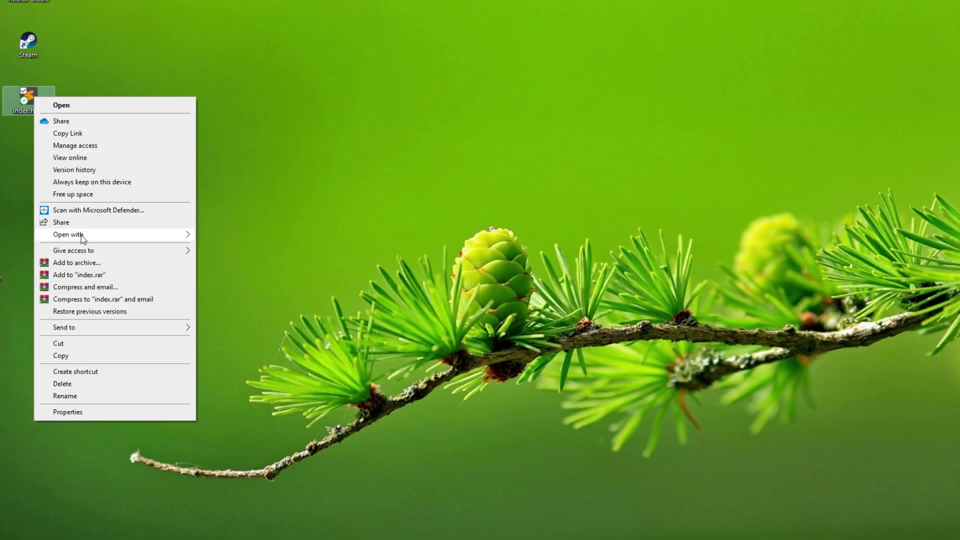
mouse_move(86, 239)
click(237, 248)
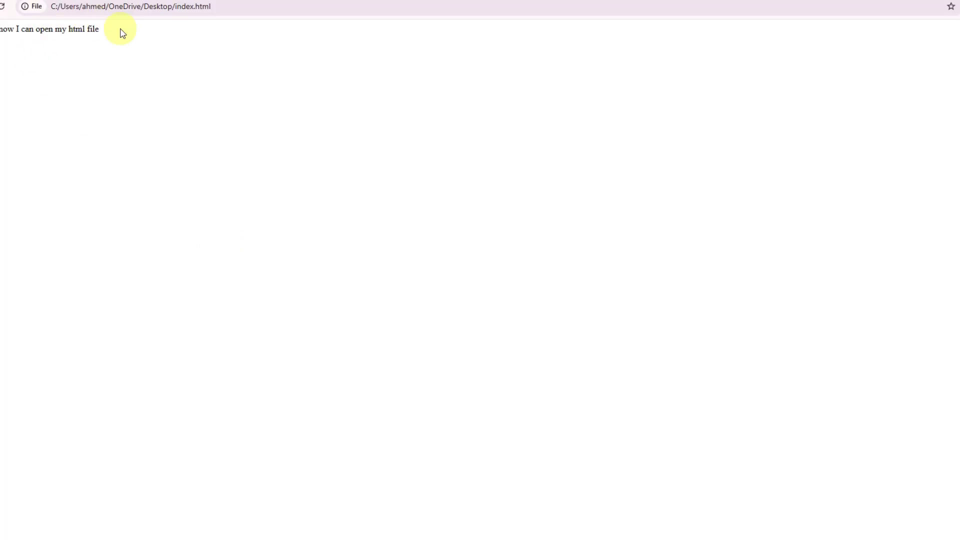
drag(122, 30, 0, 29)
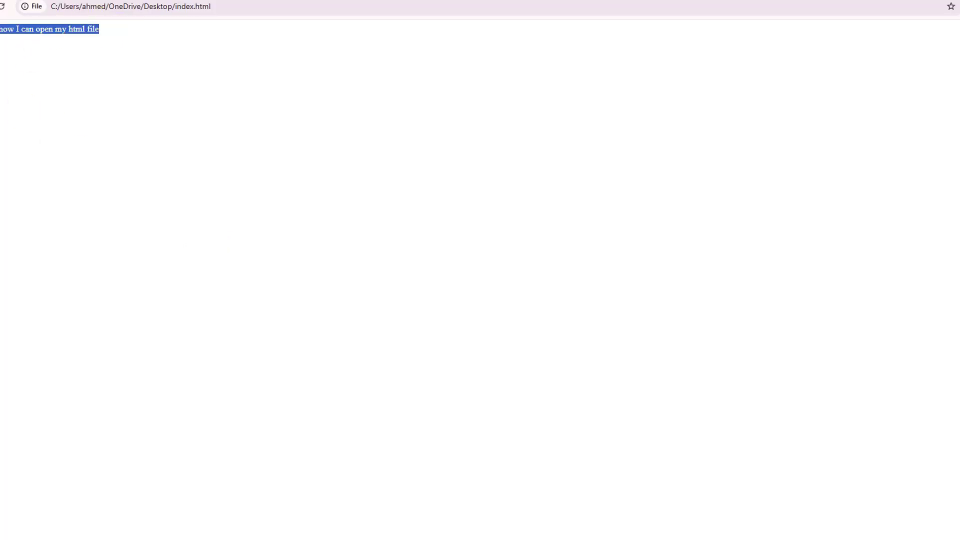
click(64, 122)
scroll(131, 184, up, 9)
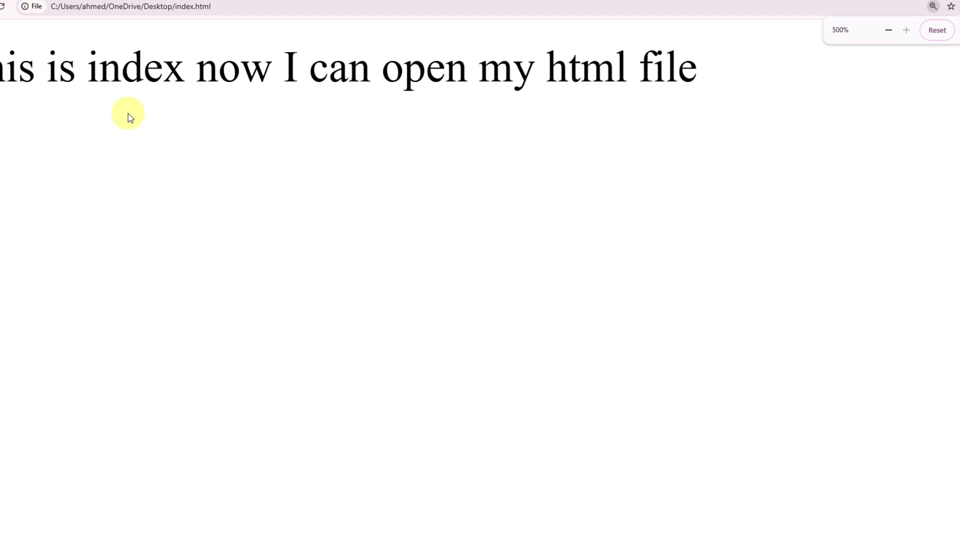
drag(329, 131, 359, 170)
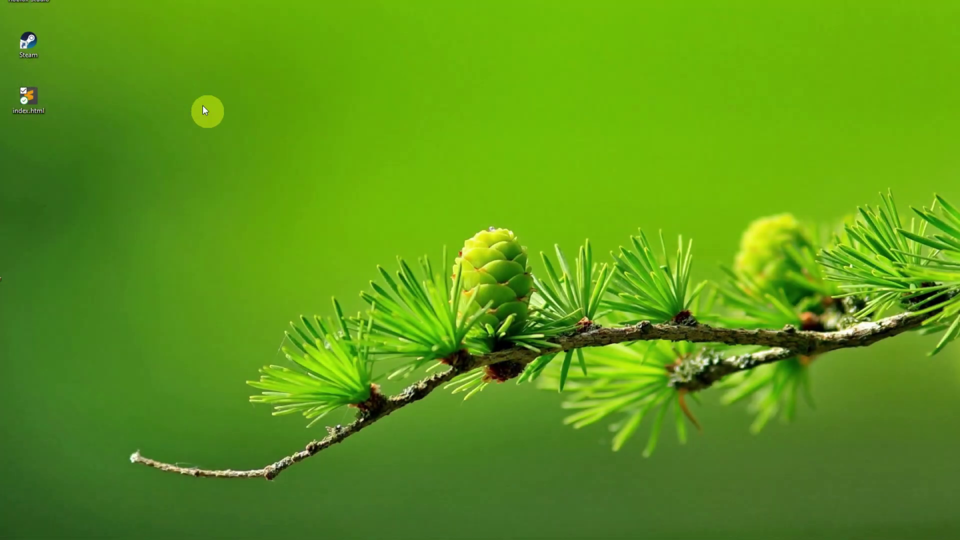
right_click(170, 55)
click(196, 87)
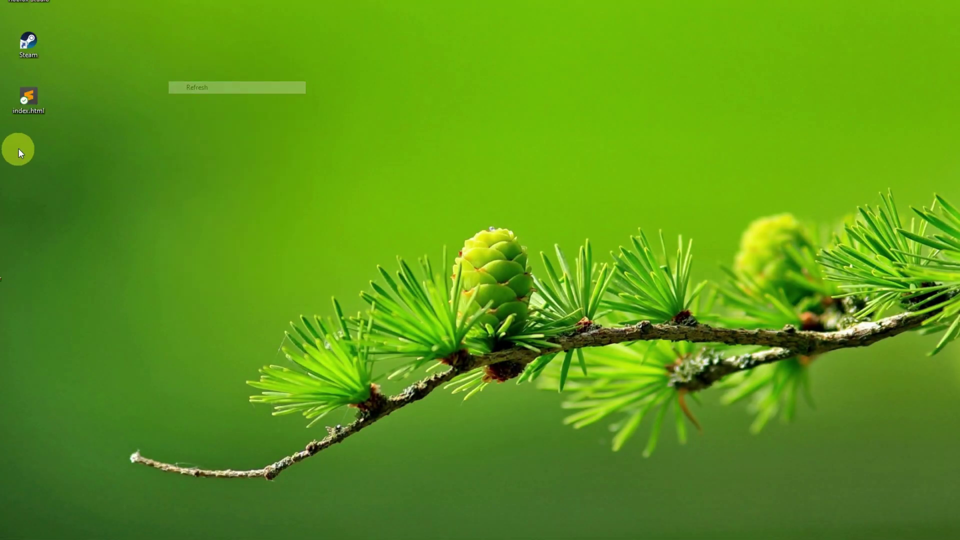
right_click(156, 53)
click(85, 137)
key(super+e)
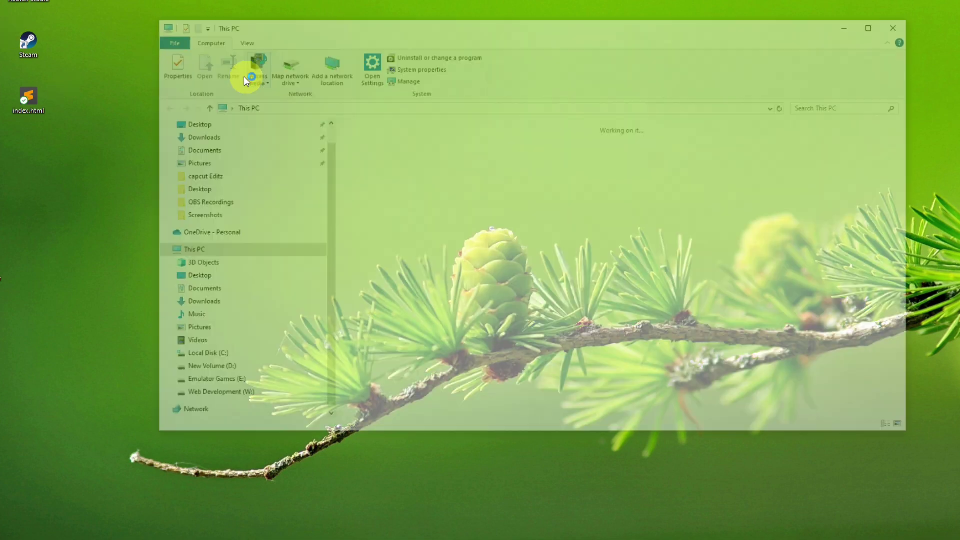
click(240, 40)
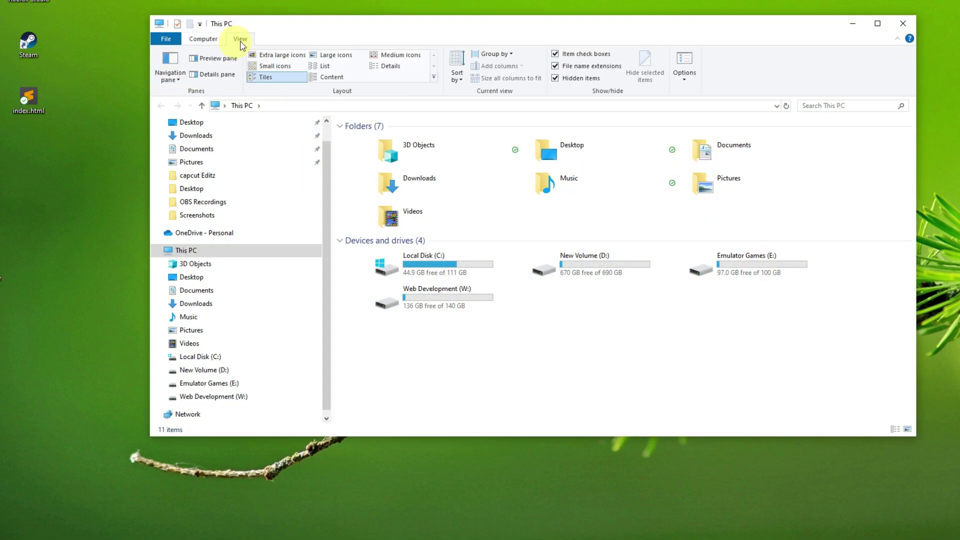
click(555, 66)
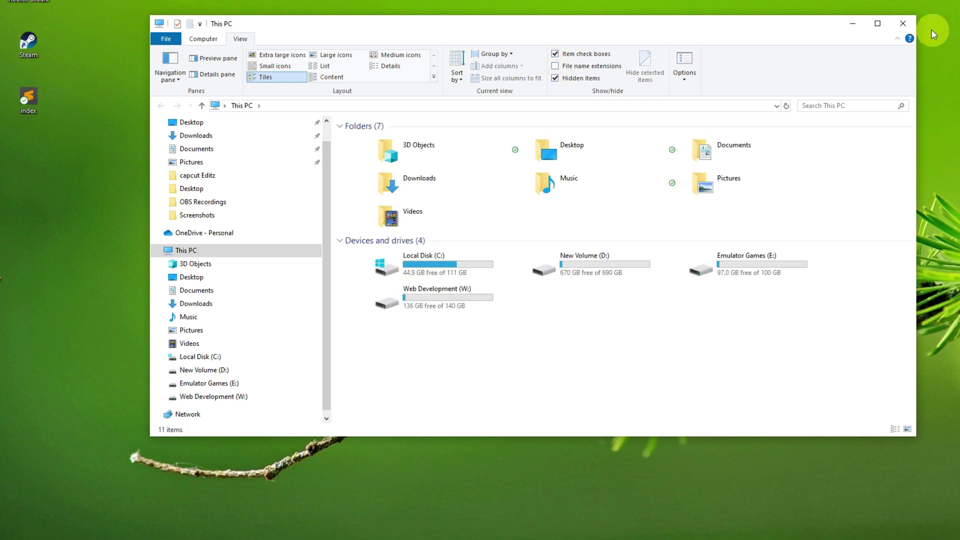
click(902, 24)
right_click(250, 95)
click(277, 128)
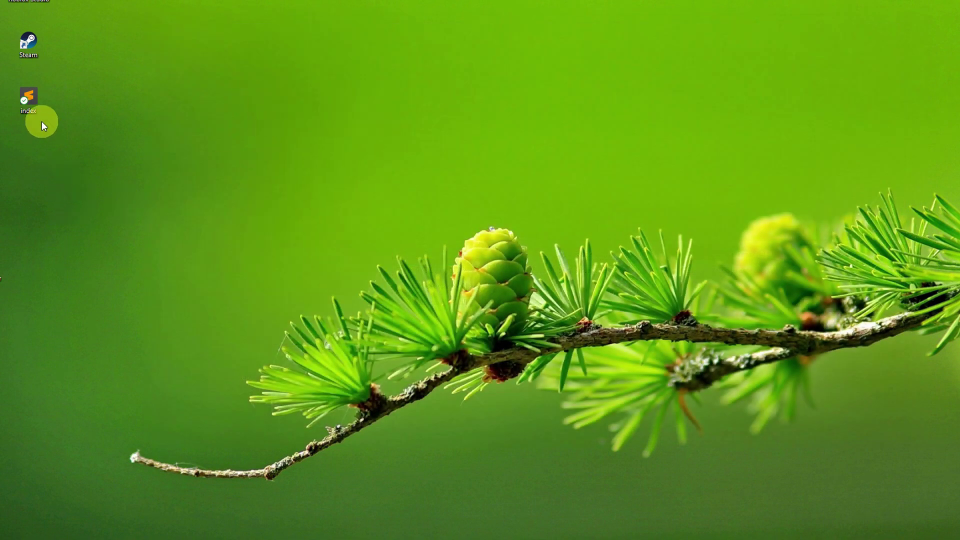
key(super+e)
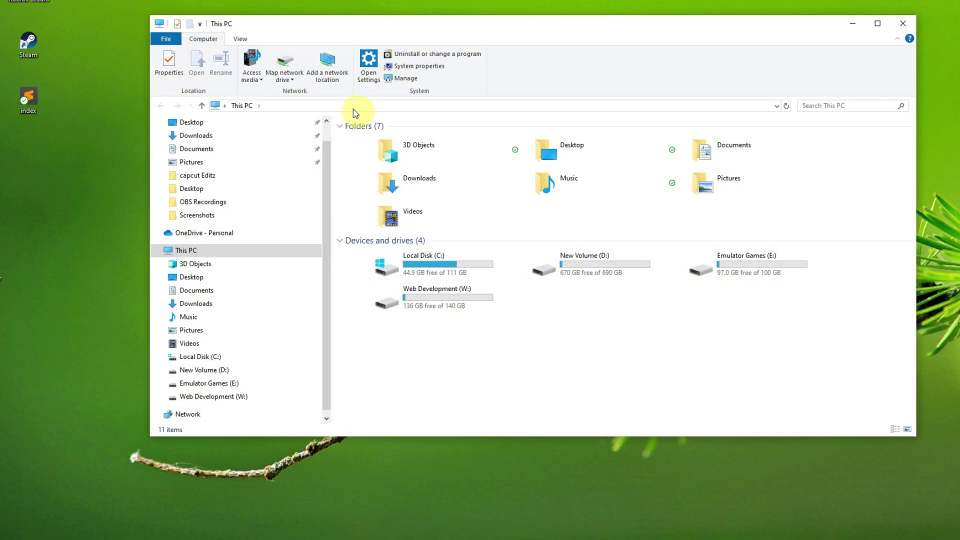
click(239, 38)
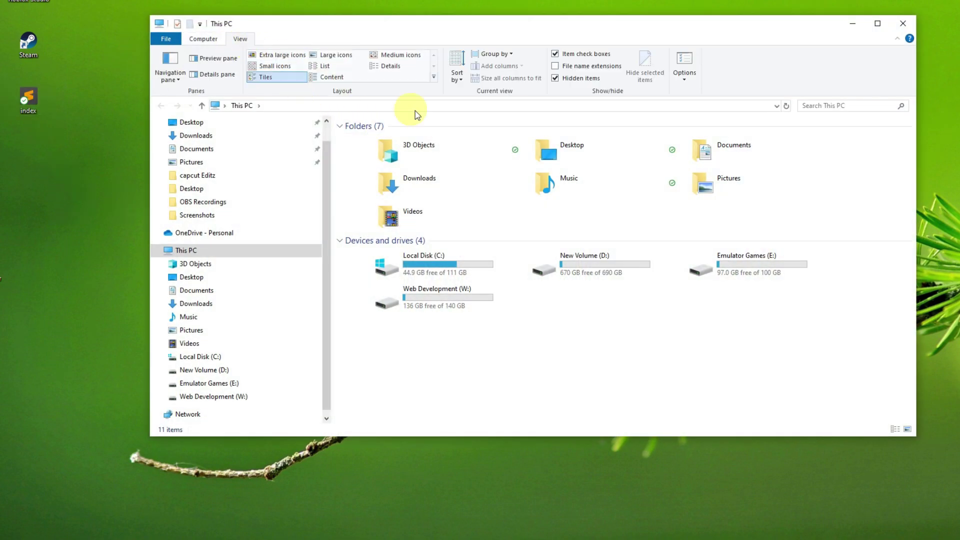
click(556, 67)
click(903, 23)
right_click(283, 31)
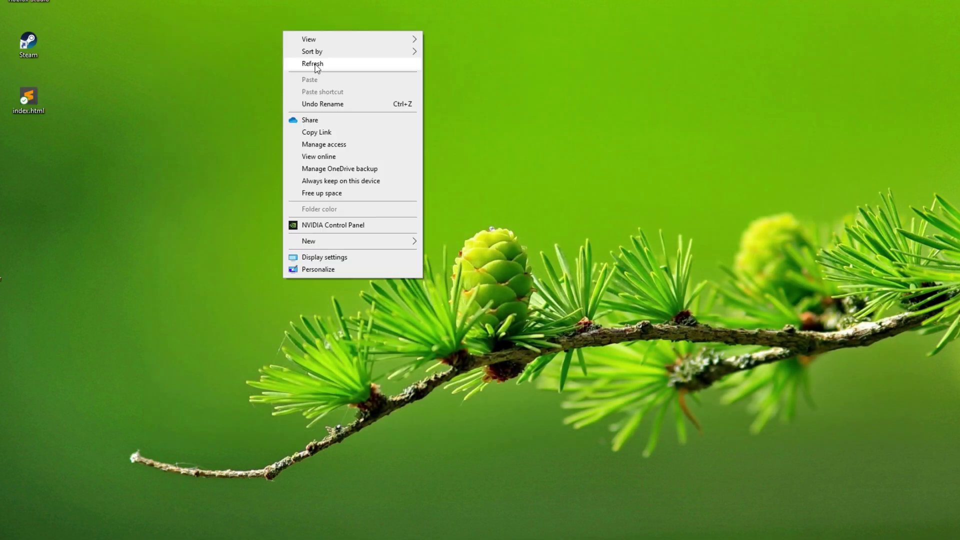
click(315, 65)
right_click(107, 142)
click(134, 177)
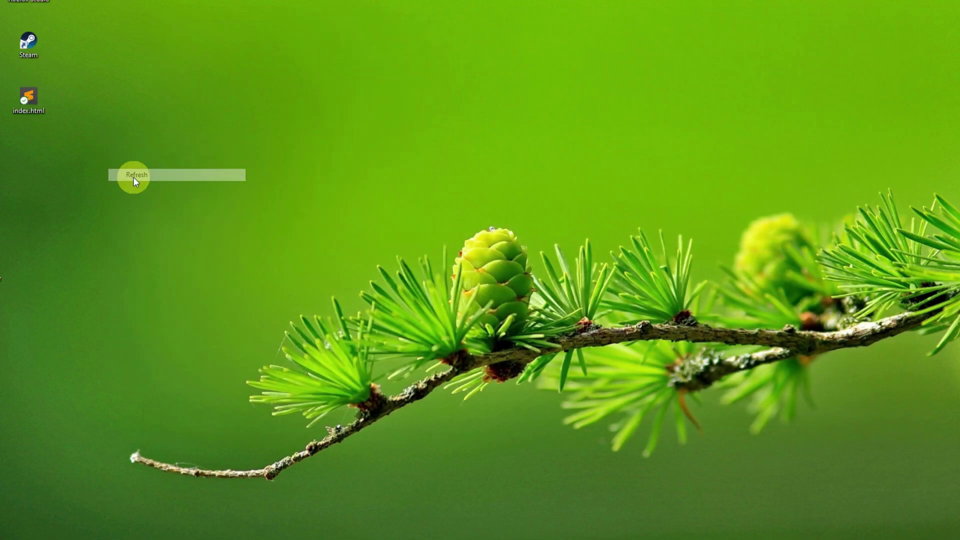